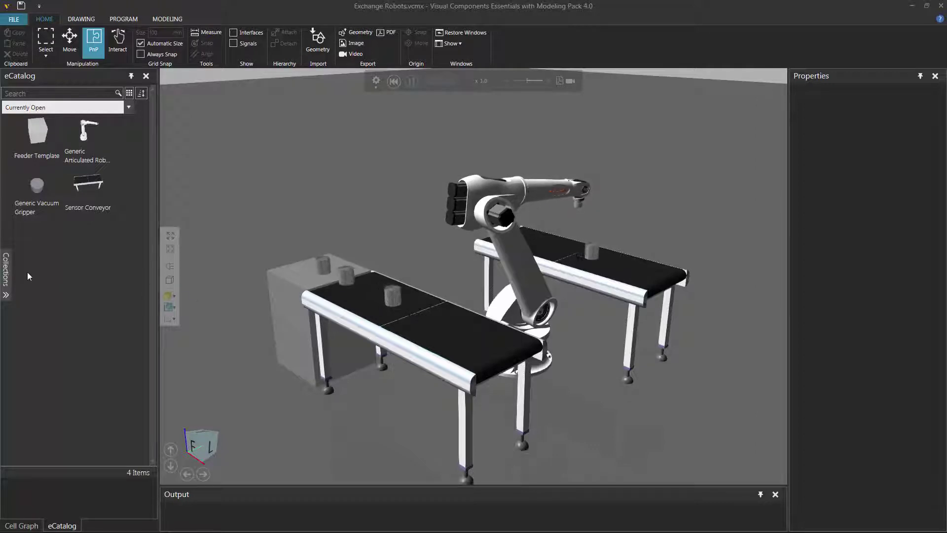
Step: Expand the catalog's models by type down to the robot manufacturers, and widen the catalog and its collections list
click(7, 268)
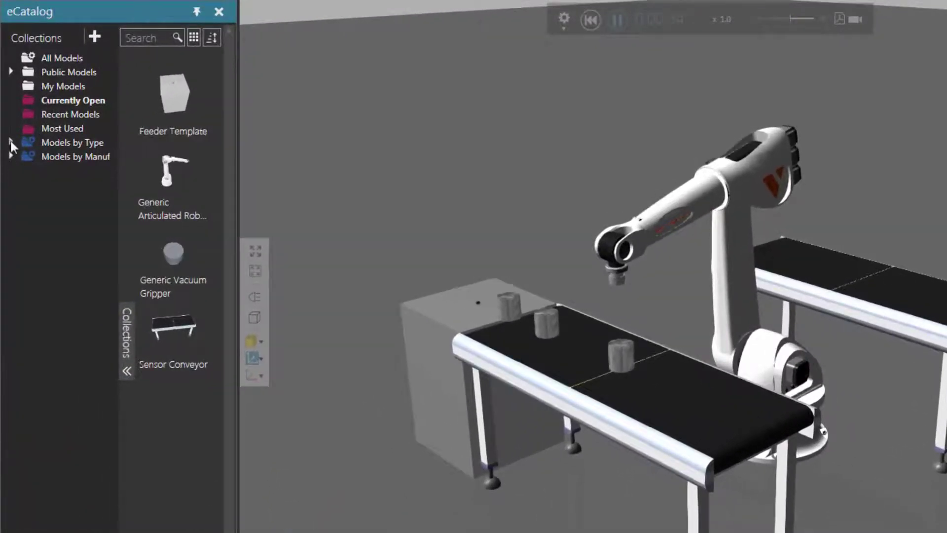
click(9, 153)
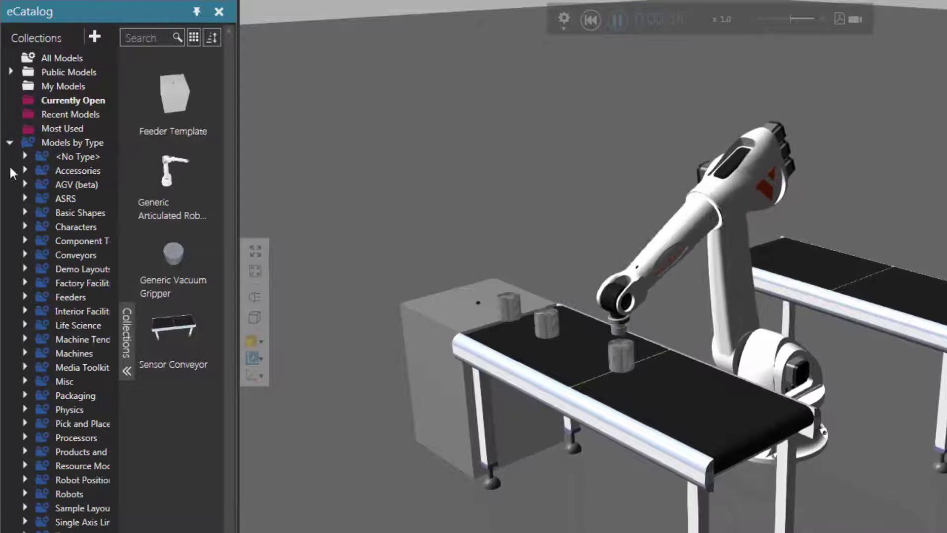
click(75, 494)
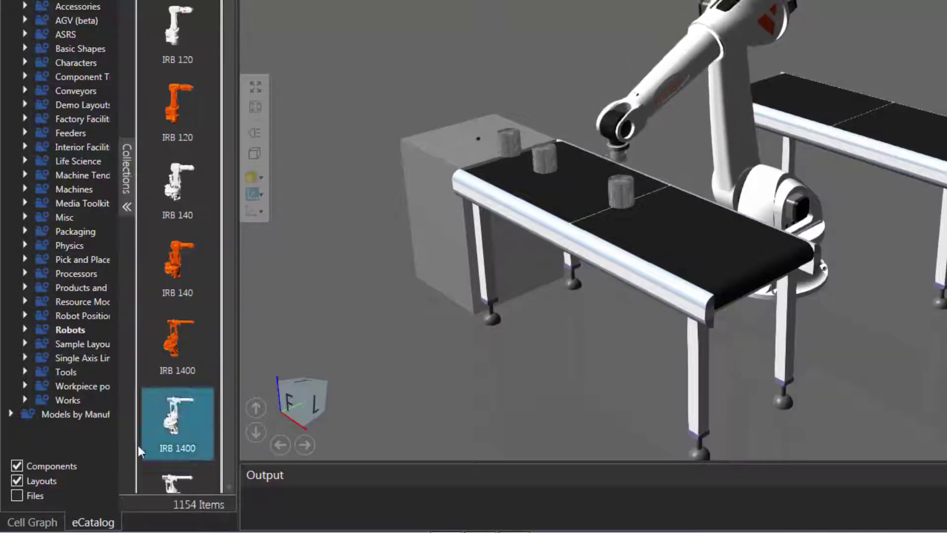
click(25, 330)
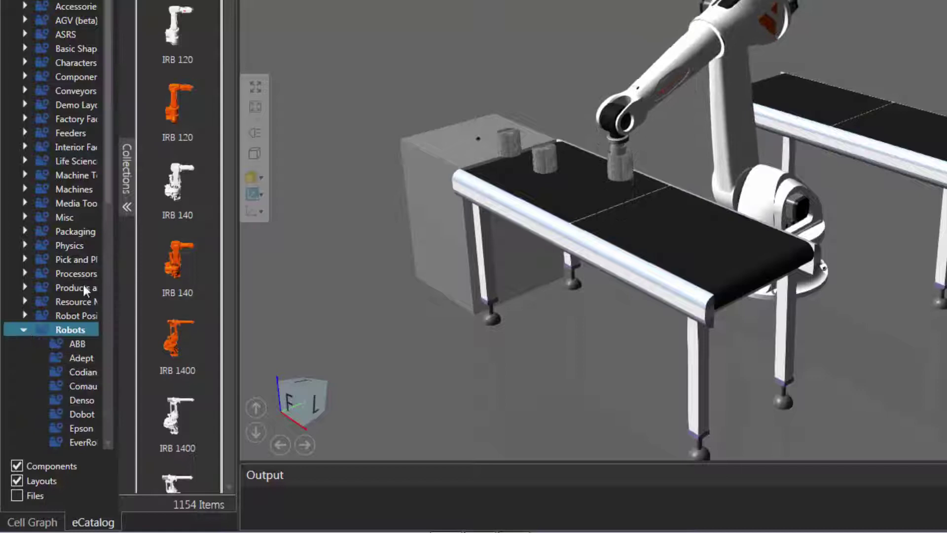
scroll(93, 204, down, 10)
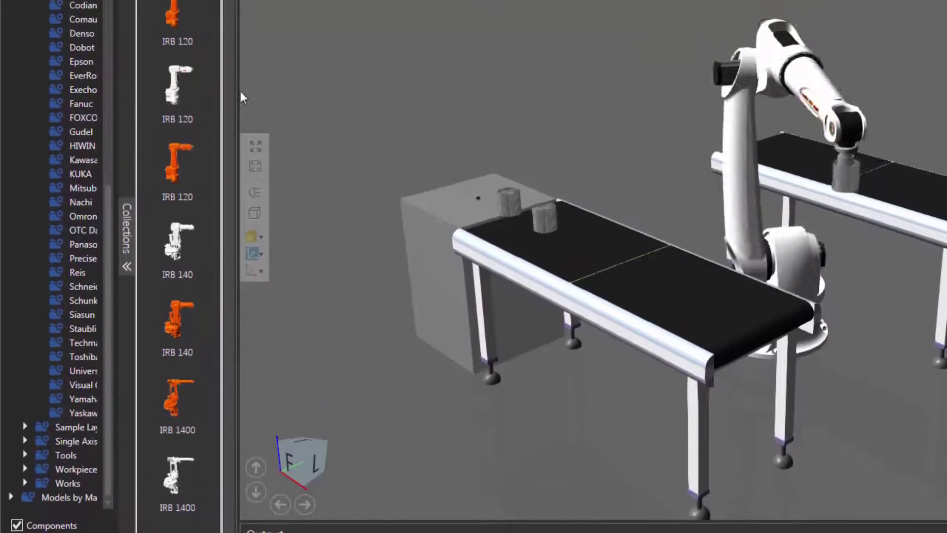
drag(239, 192, 298, 199)
drag(118, 203, 172, 203)
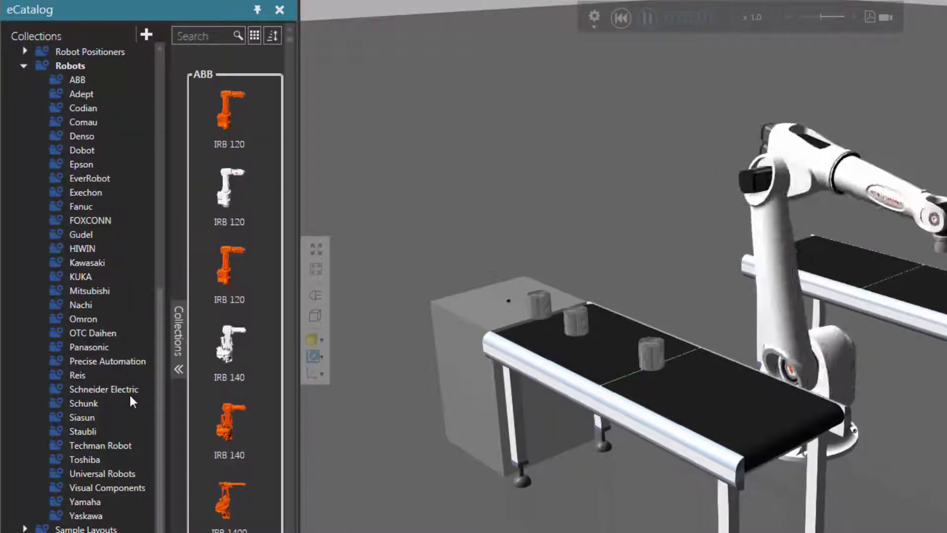
Step: Add the first Generic Articulated Robot from the Visual Components robot collection to the free floor behind the feeder
click(120, 487)
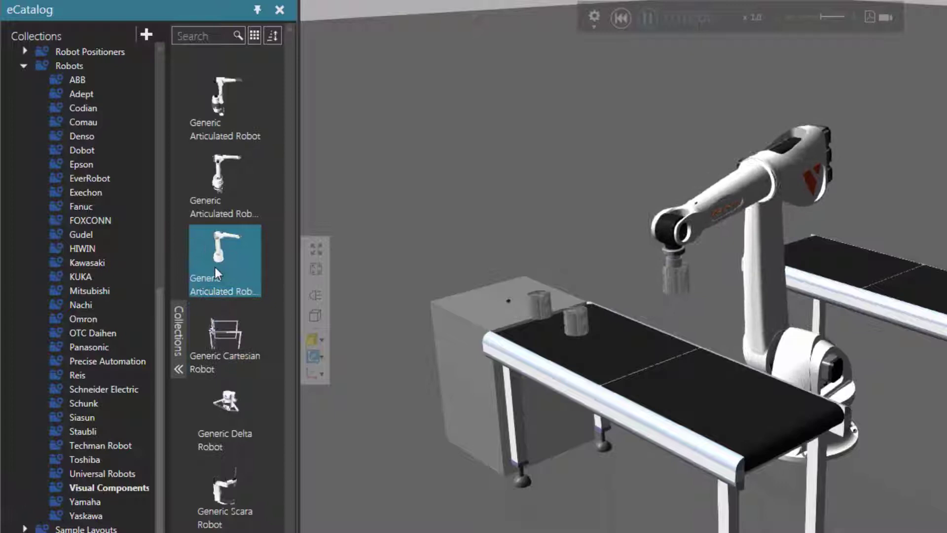
mouse_move(215, 268)
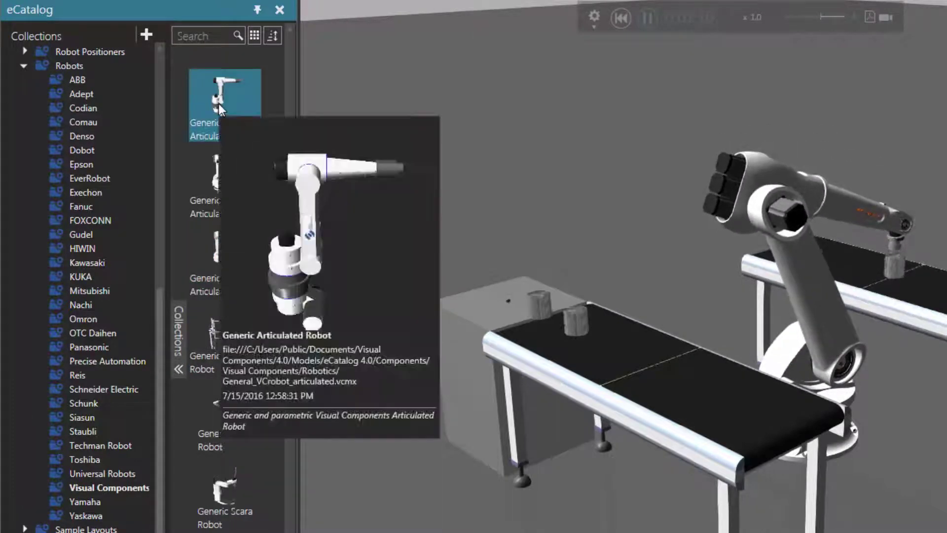
drag(218, 103, 546, 180)
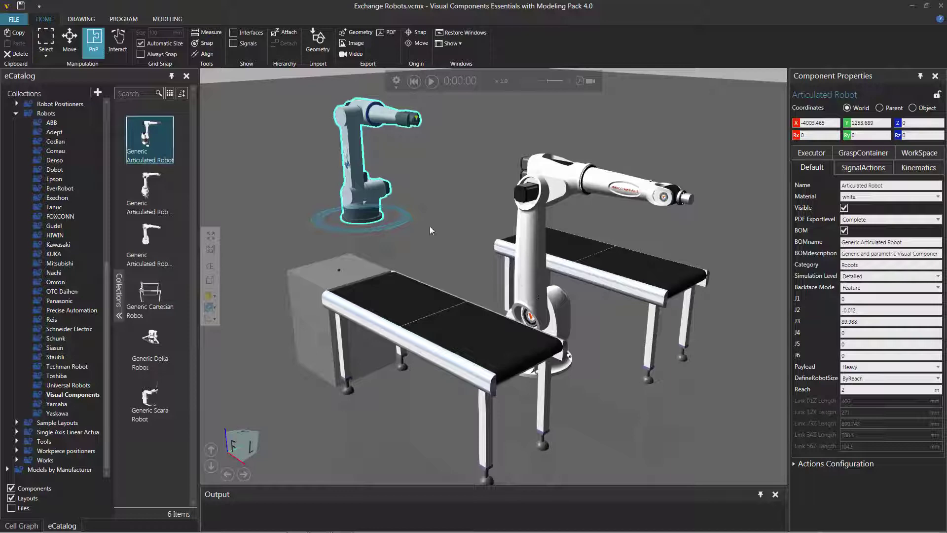
Step: Exchange the newly added articulated robot with the existing robot between the two conveyors
click(126, 20)
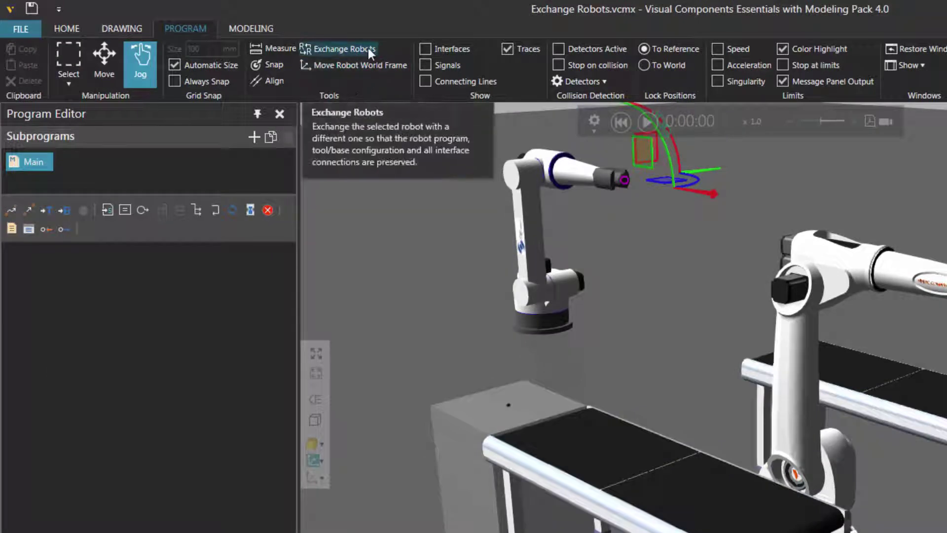
click(368, 48)
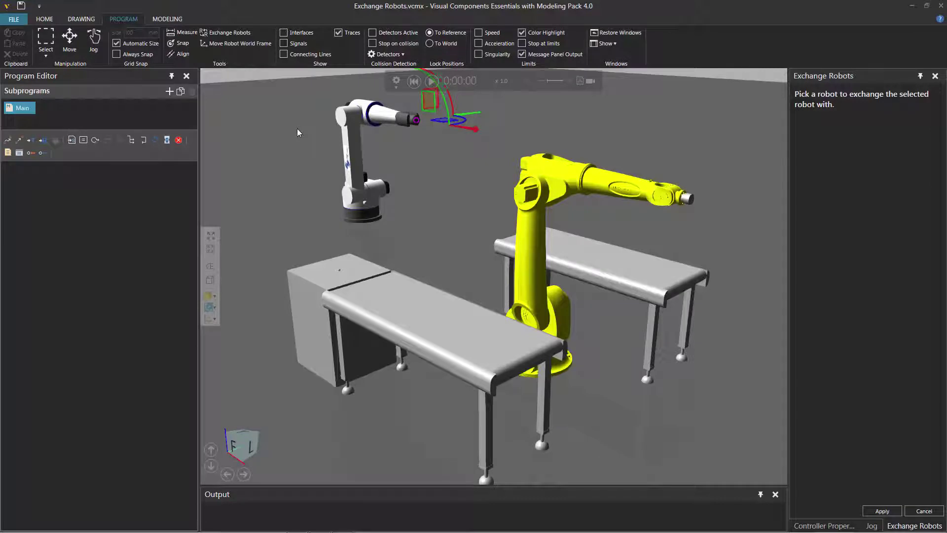
click(530, 237)
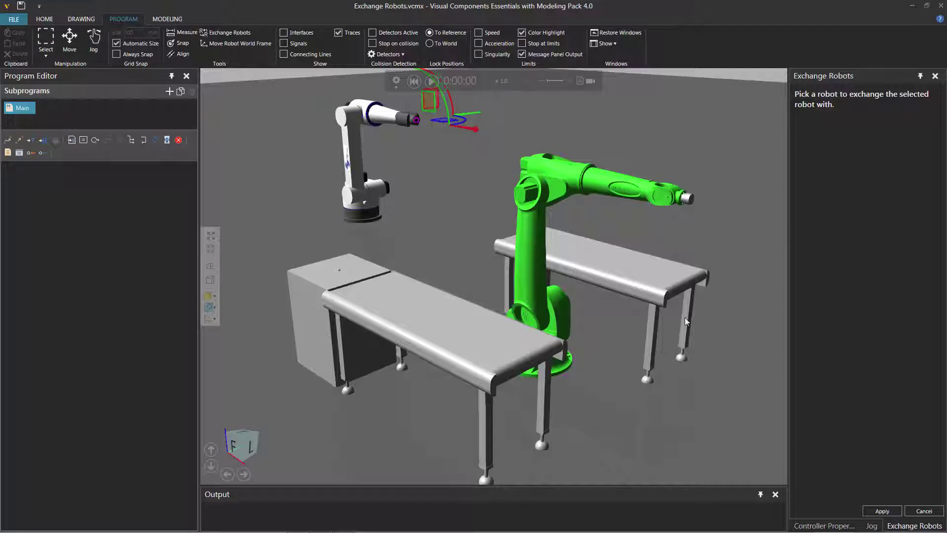
click(897, 513)
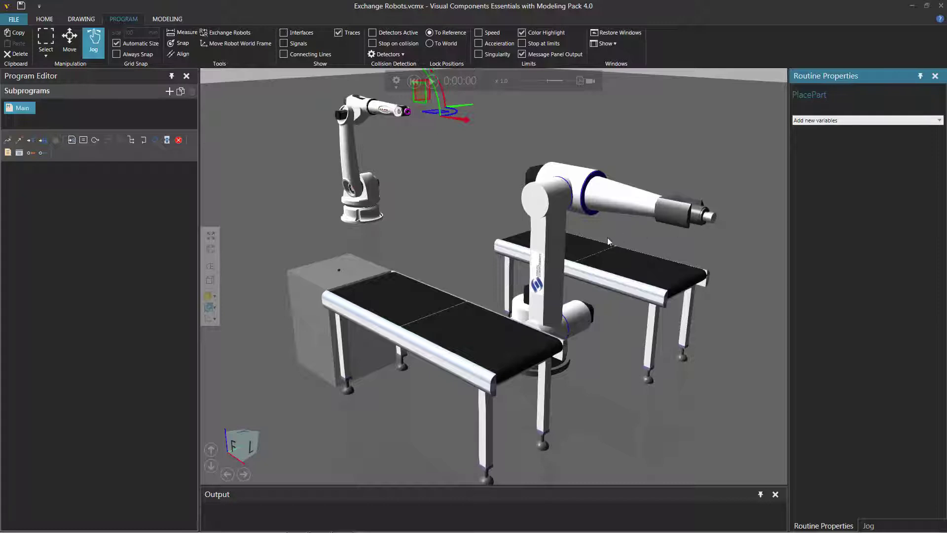
Step: Inspect the programs of both exchanged robots, and run and reset the simulation with the new robot in place
click(553, 247)
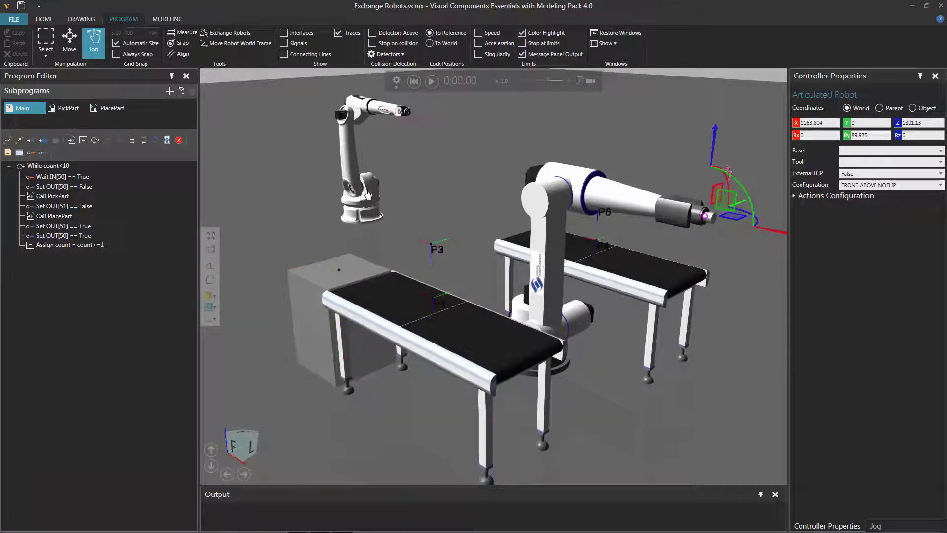
click(367, 194)
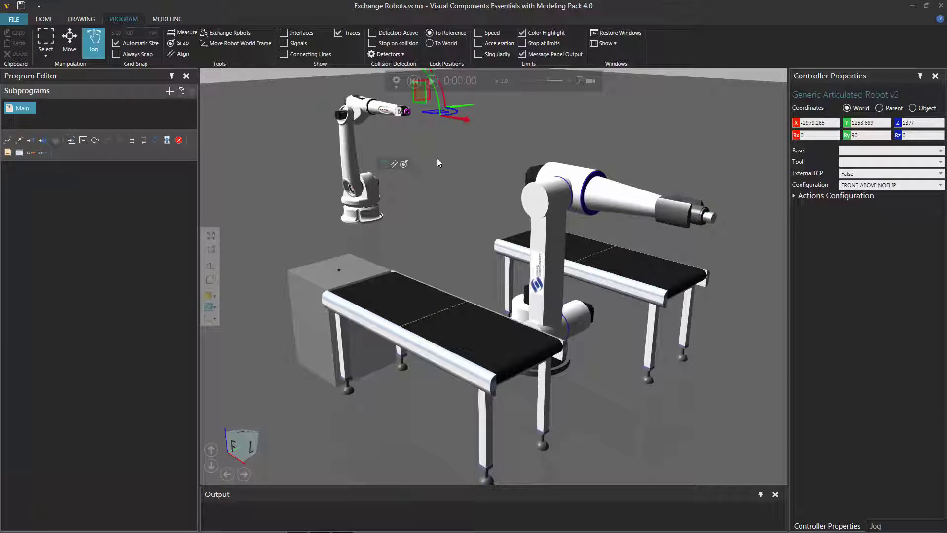
click(552, 224)
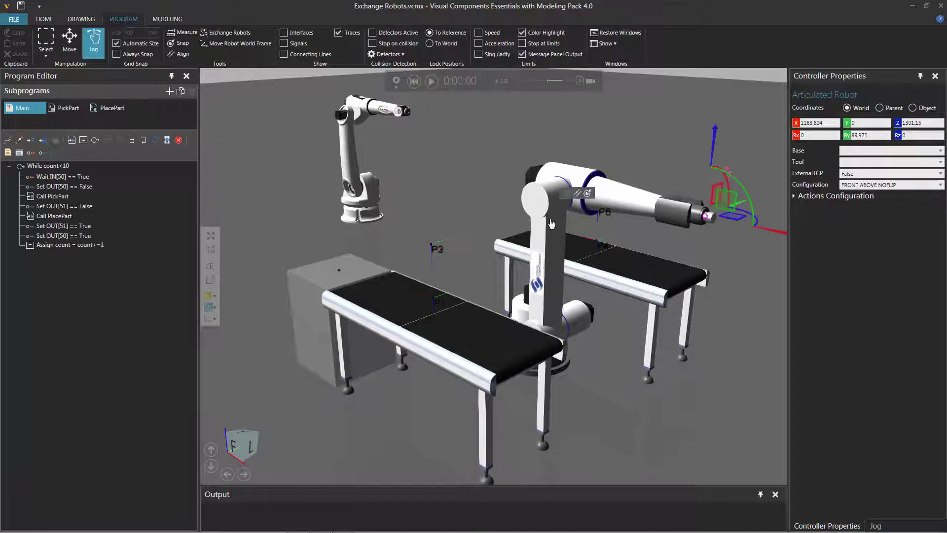
click(432, 81)
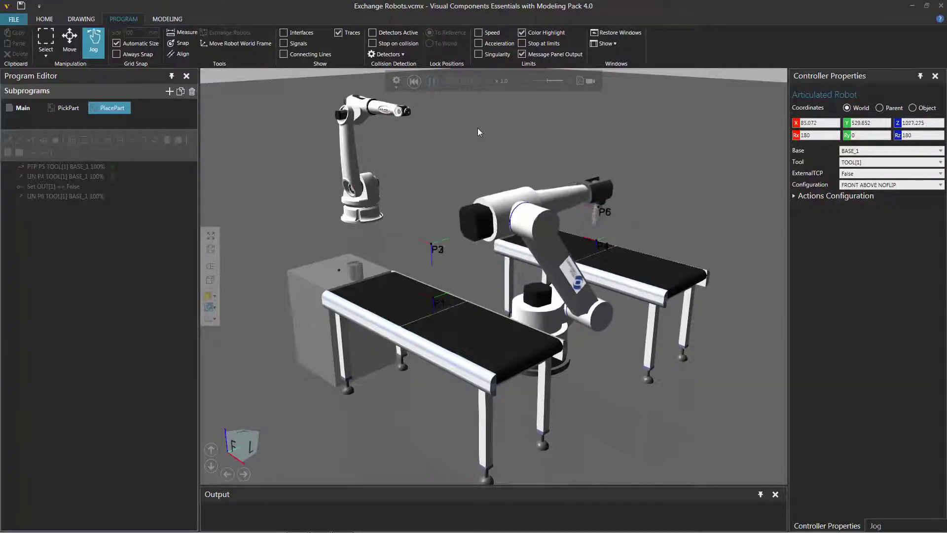
click(415, 82)
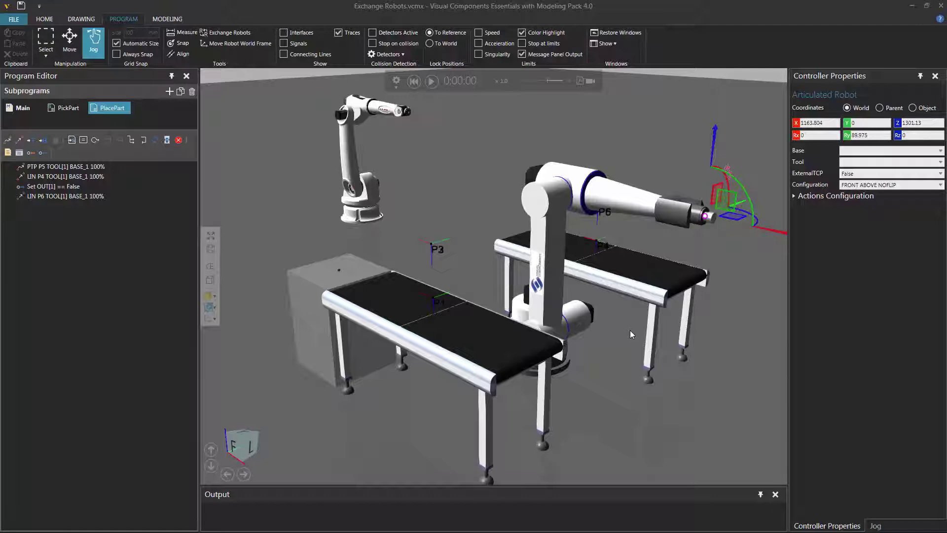
Step: Add the orange IRB 1400 from the ABB robot collection to the floor beside the spare robot behind the conveyors
click(44, 18)
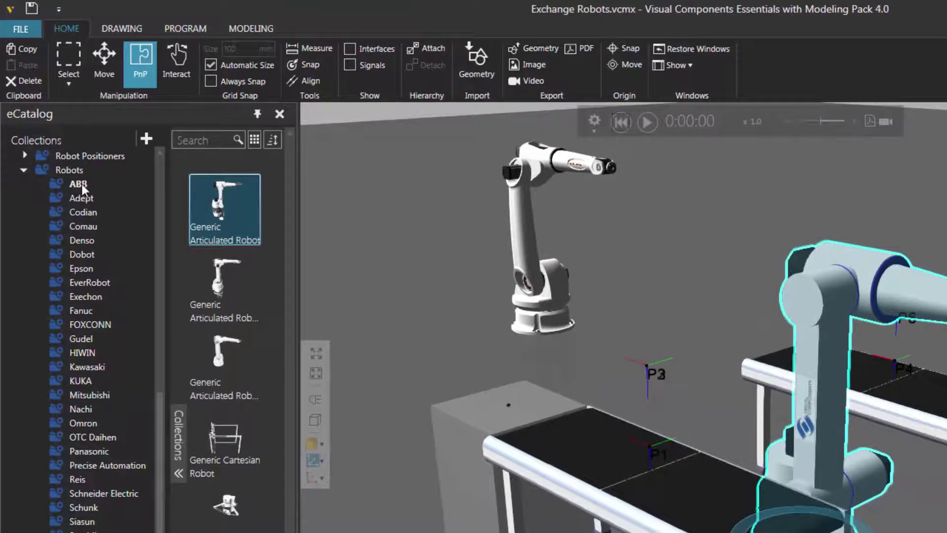
click(82, 185)
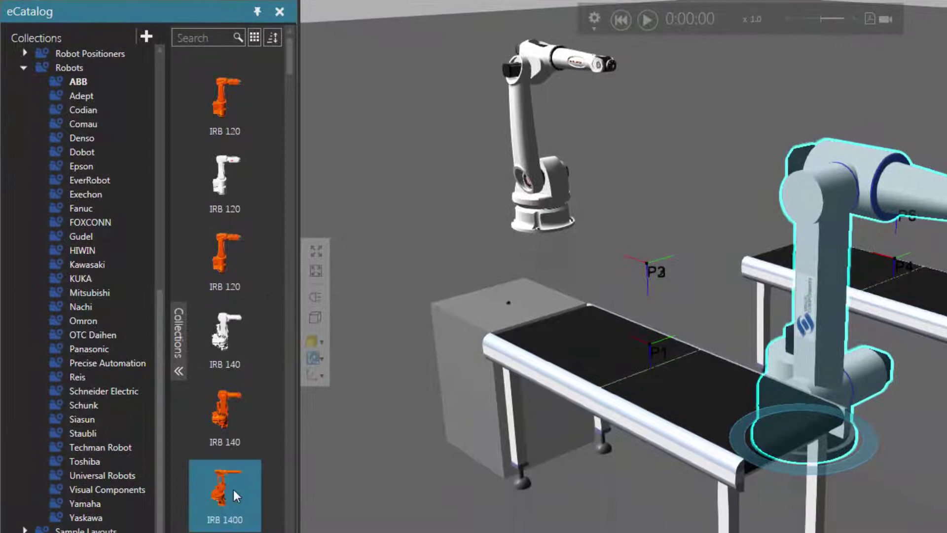
click(220, 500)
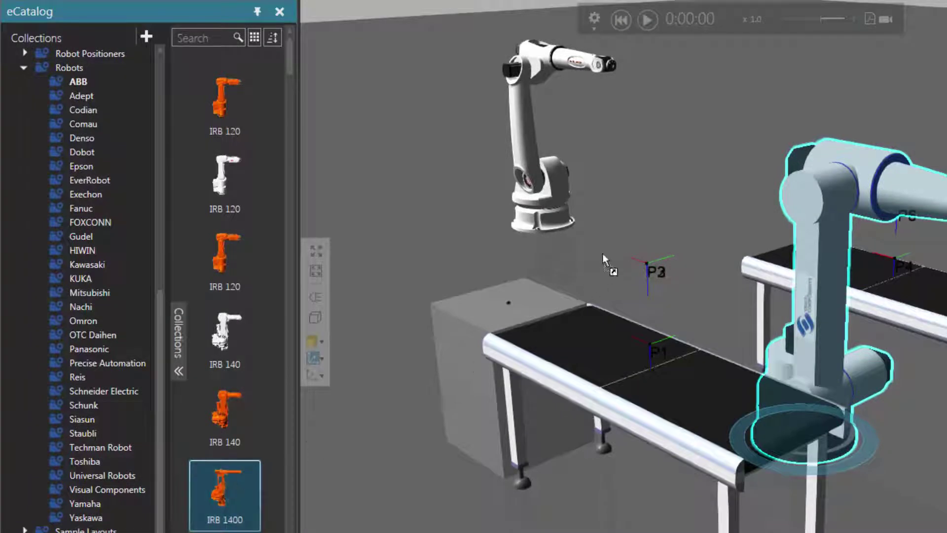
drag(651, 211, 662, 230)
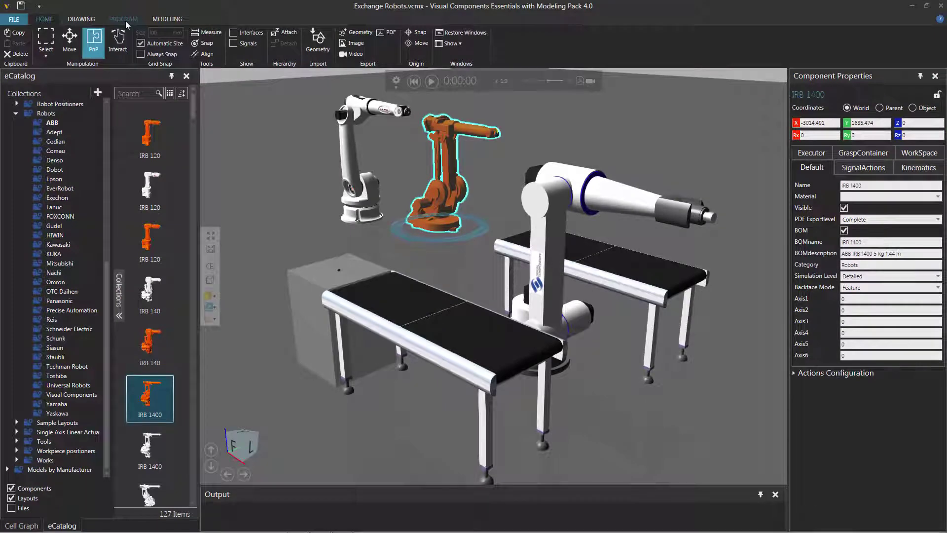
Step: Exchange the IRB 1400 with the articulated robot standing between the two conveyors
click(126, 20)
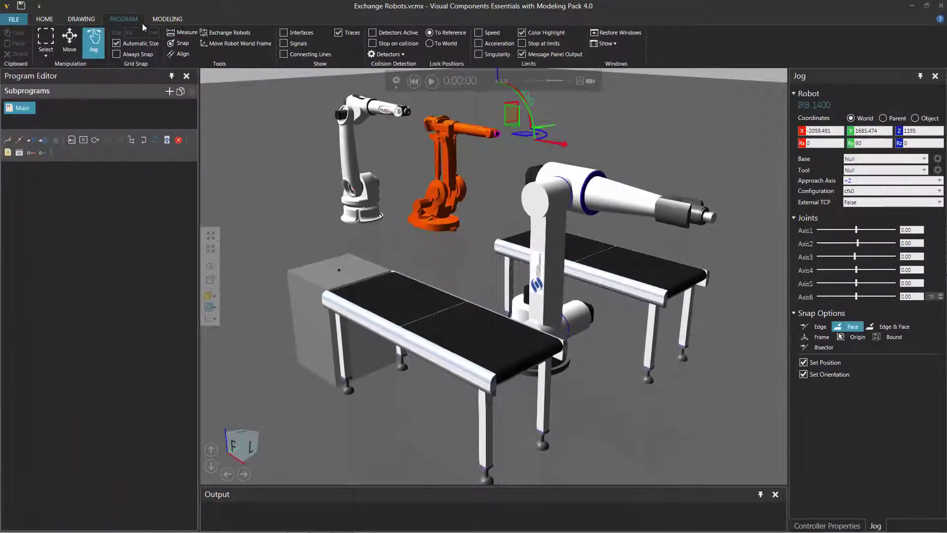
click(212, 35)
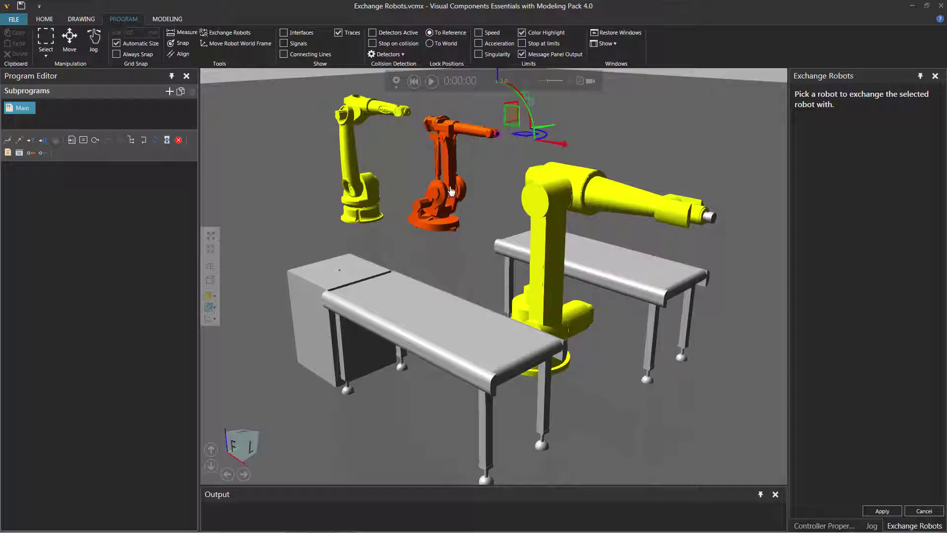
click(550, 255)
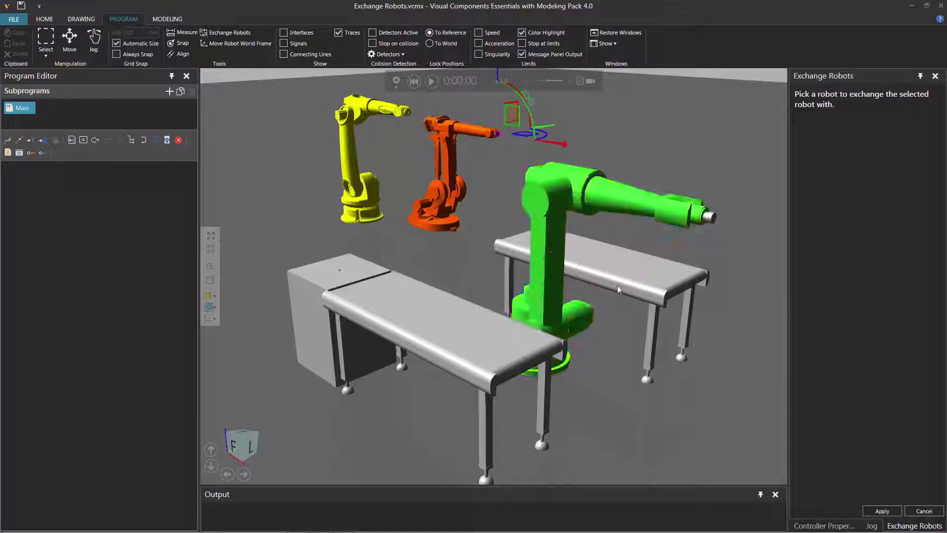
click(894, 511)
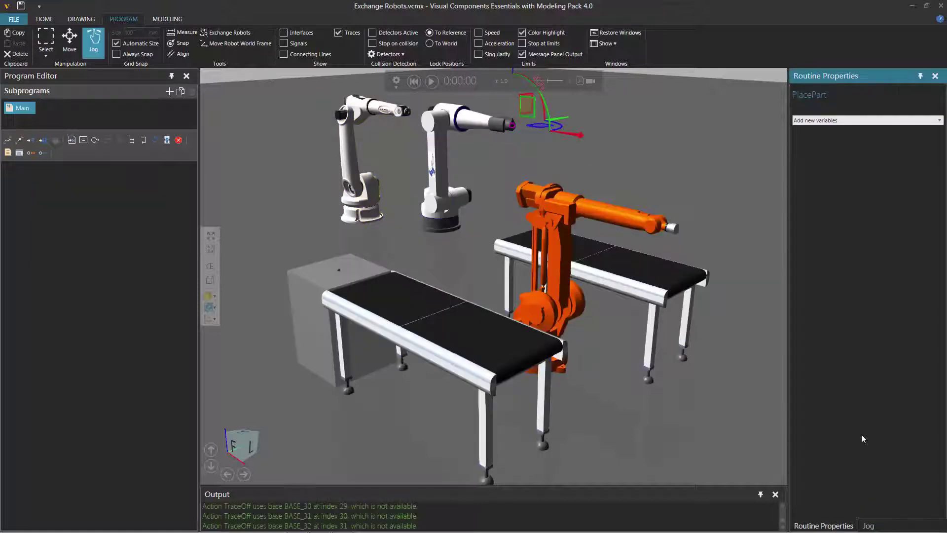
Step: Run the simulation with the IRB 1400 in the cell, view its robot program, and reset the simulation
click(431, 80)
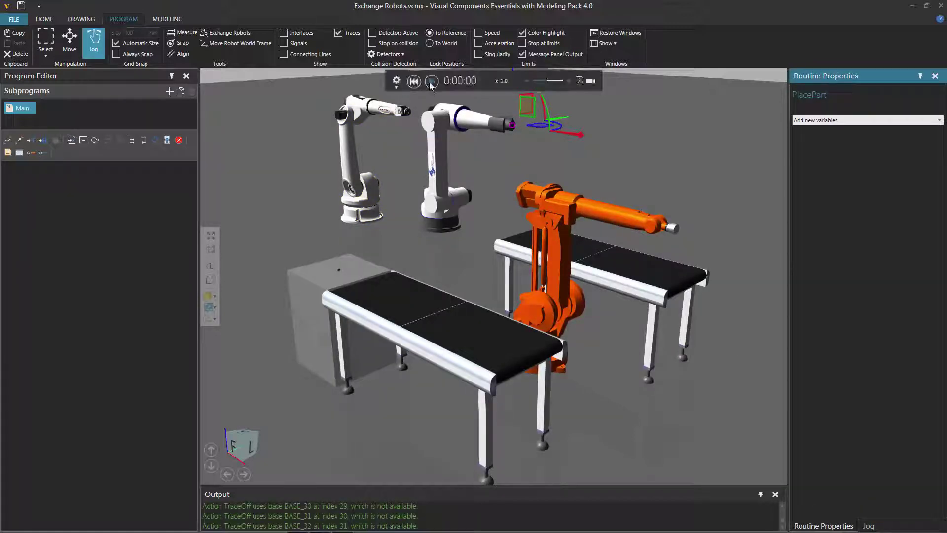
click(619, 166)
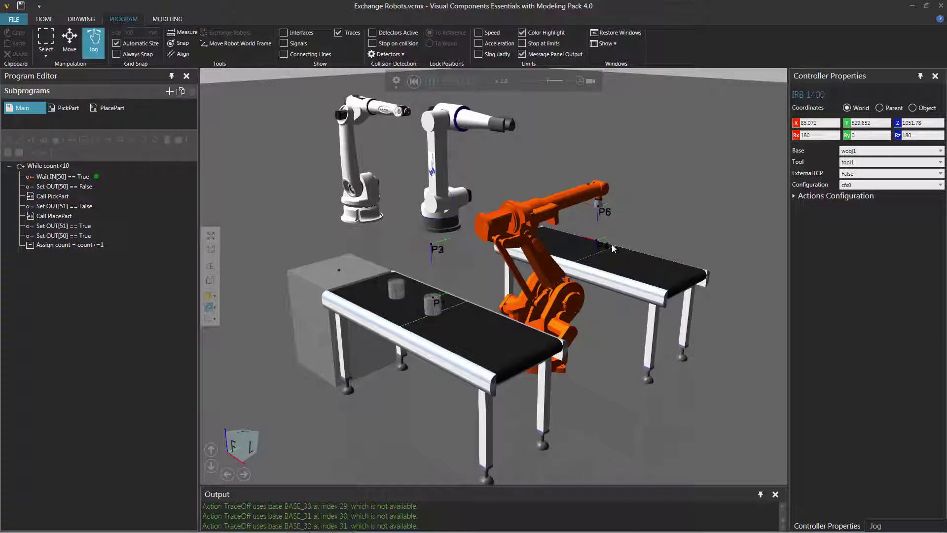
click(414, 81)
Step: Check the collision detector options, and enable both Detectors Active and Stop on collision
right_drag(605, 360, 507, 394)
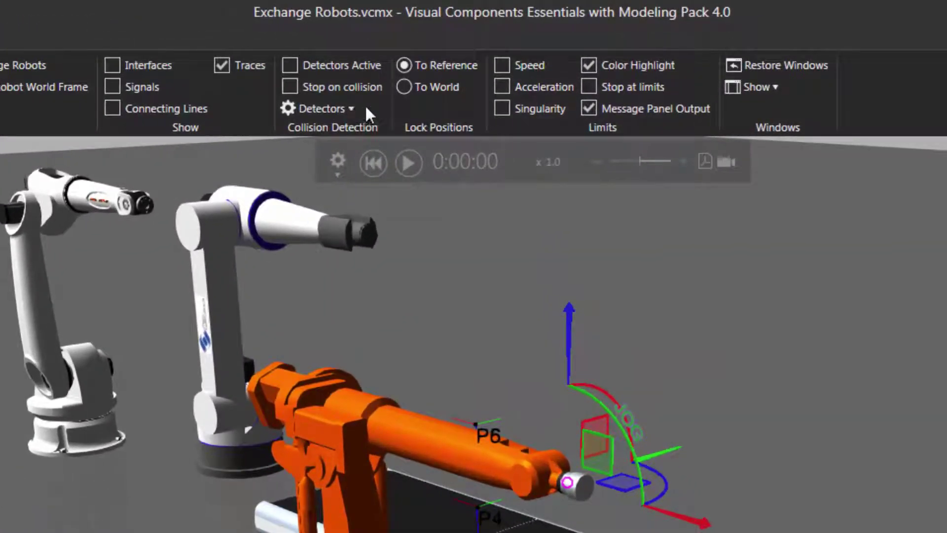
click(351, 109)
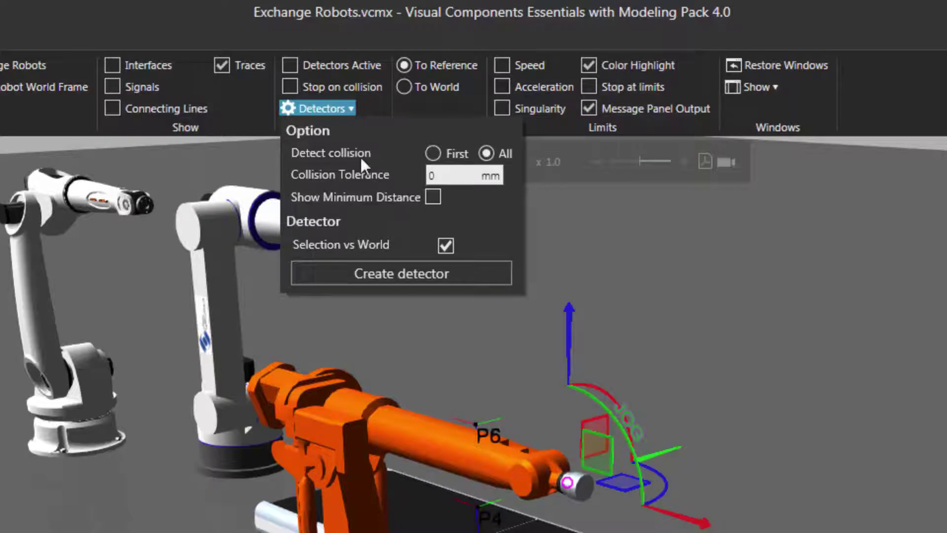
click(291, 66)
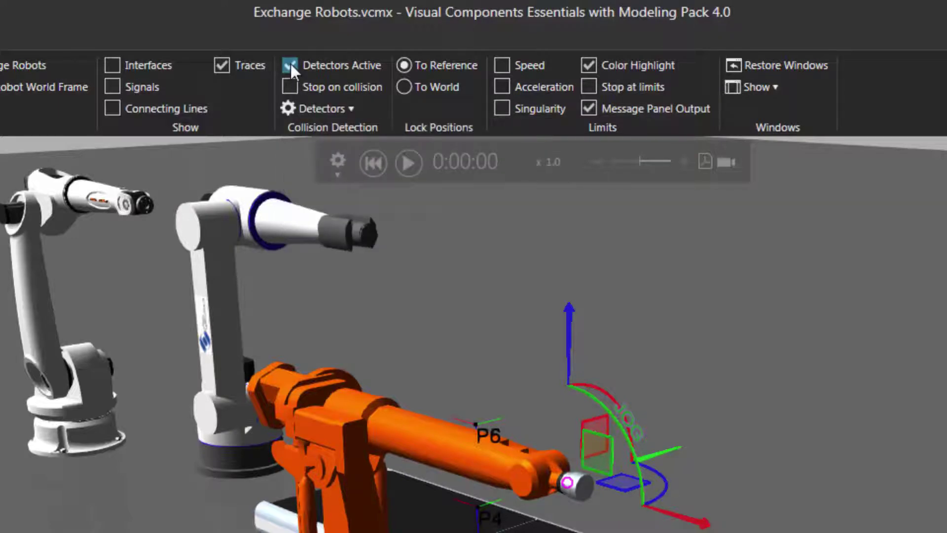
click(293, 86)
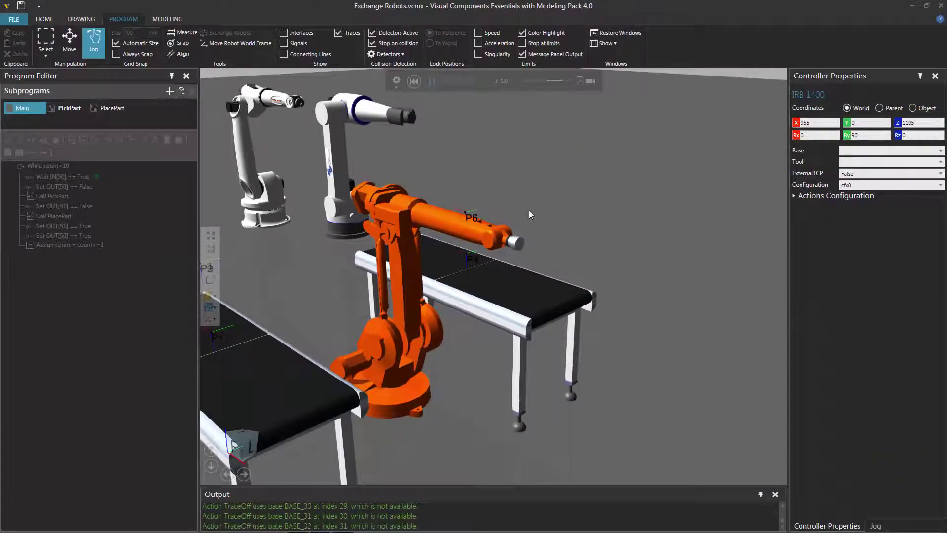
Step: Watch the simulation with collision detection and examine the IRB 1400's lower arm and base next to the place-side conveyor
right_drag(529, 211, 612, 199)
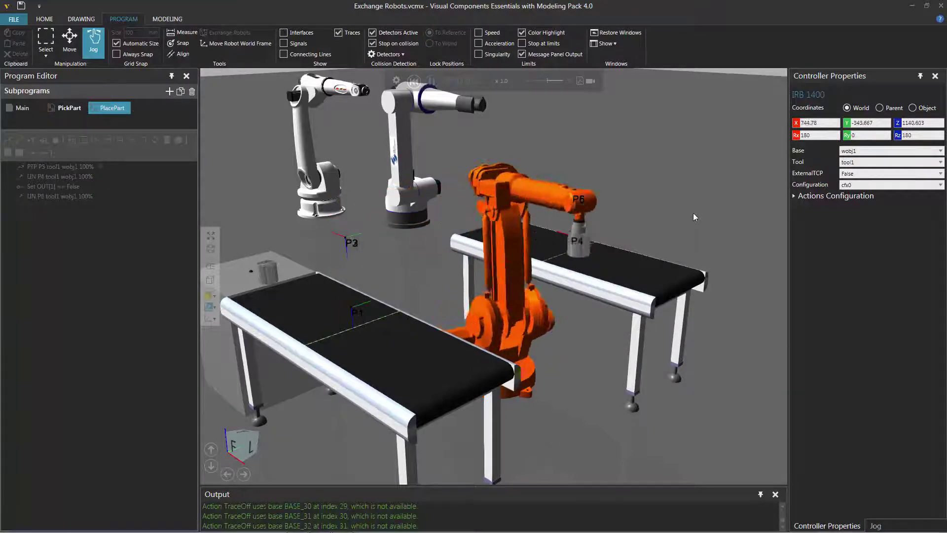
right_drag(672, 238, 667, 248)
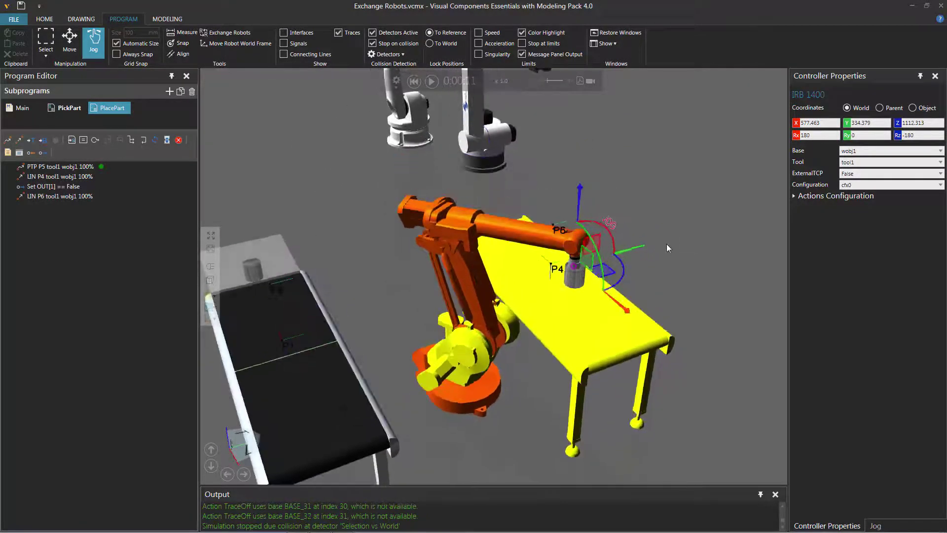
scroll(508, 366, up, 5)
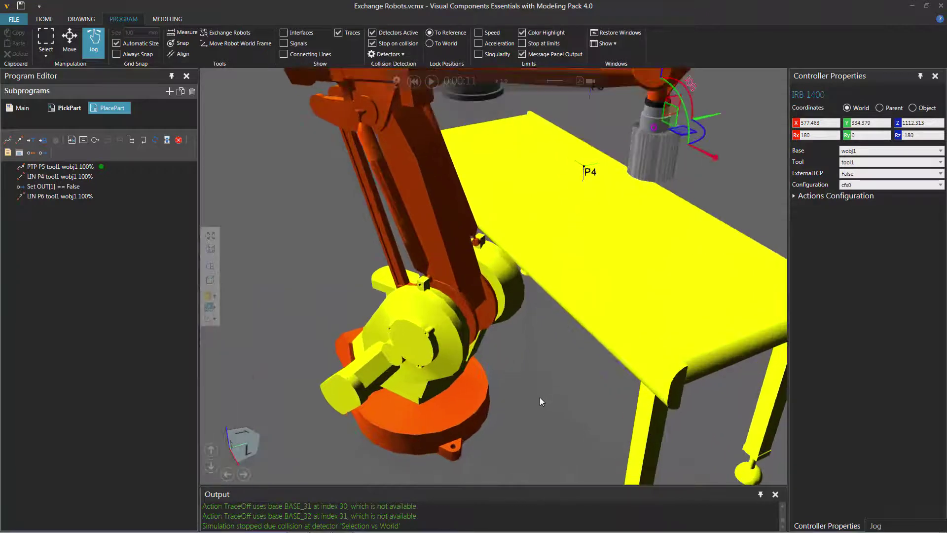
Step: Check the stopped IRB 1400 against the whole place-side conveyor and reset the simulation
scroll(526, 412, down, 5)
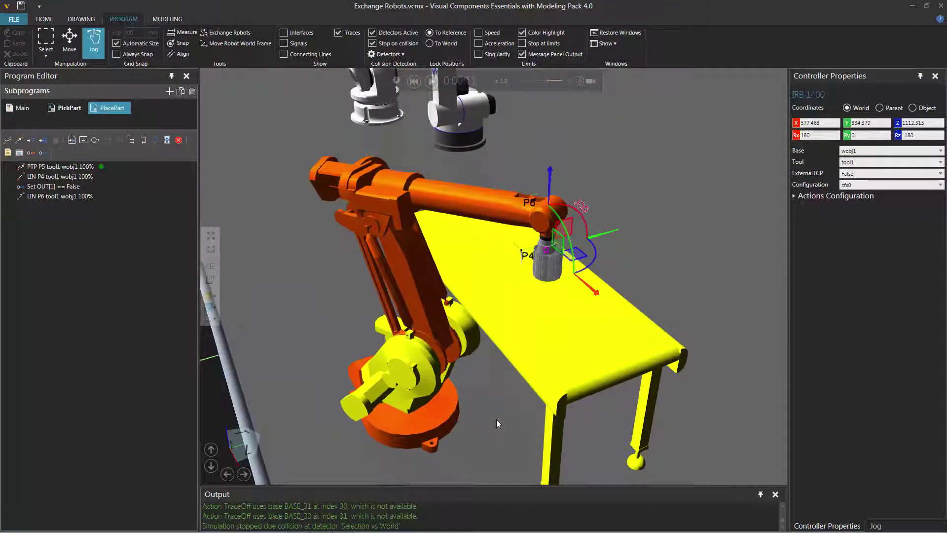
right_drag(486, 418, 484, 411)
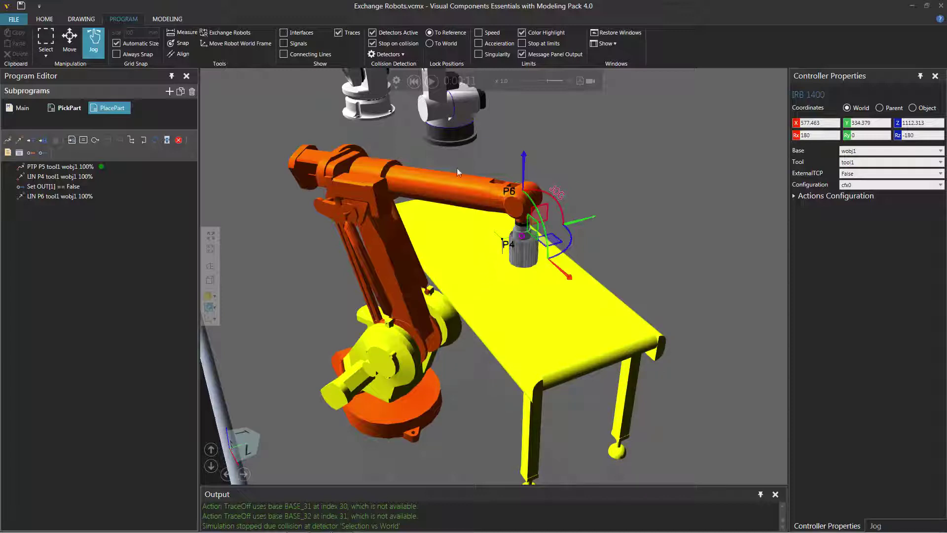
click(413, 82)
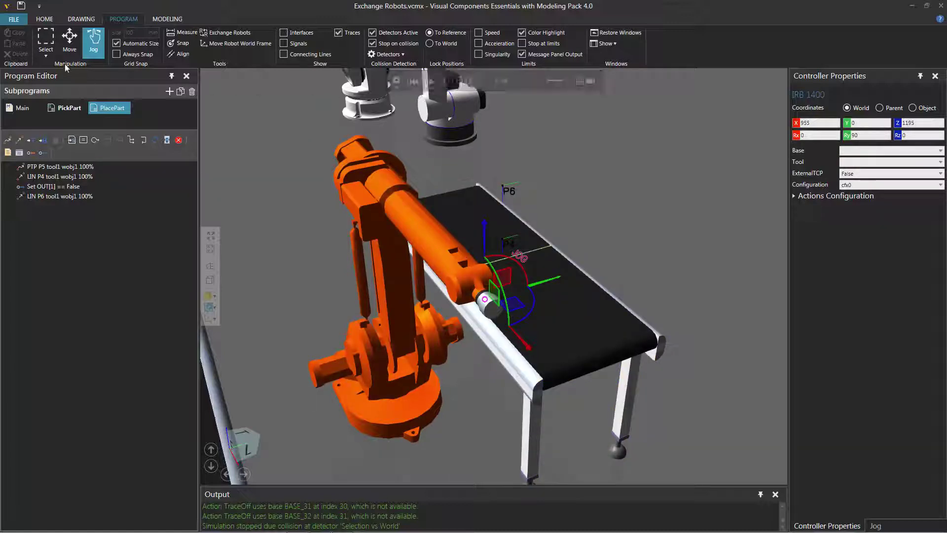
Step: Select the entire IRB 1400 as a component and lock its robot positions to the world
click(45, 45)
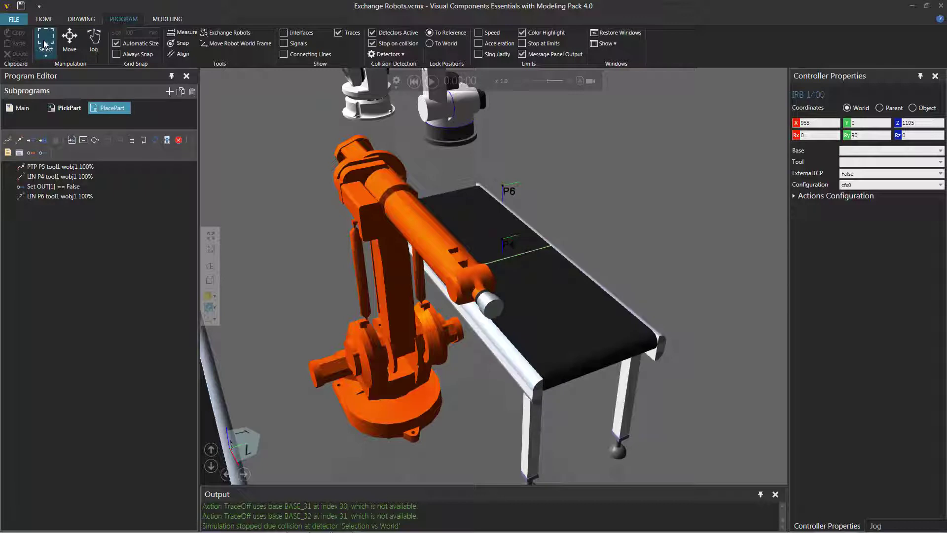
click(391, 271)
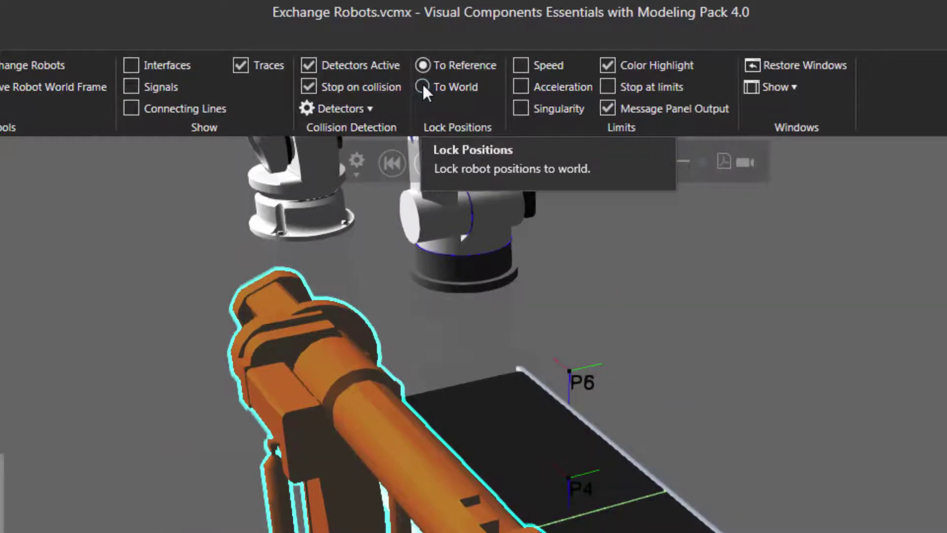
click(424, 86)
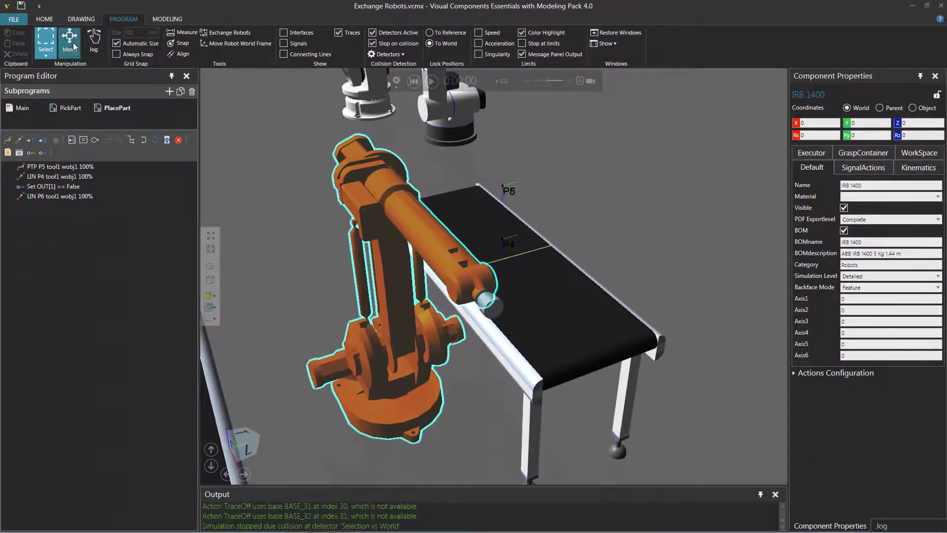
Step: Move the entire IRB 1400 along the Y axis away from the place-side conveyor, to about Y -198
click(69, 42)
drag(460, 380, 423, 396)
right_drag(452, 455, 455, 434)
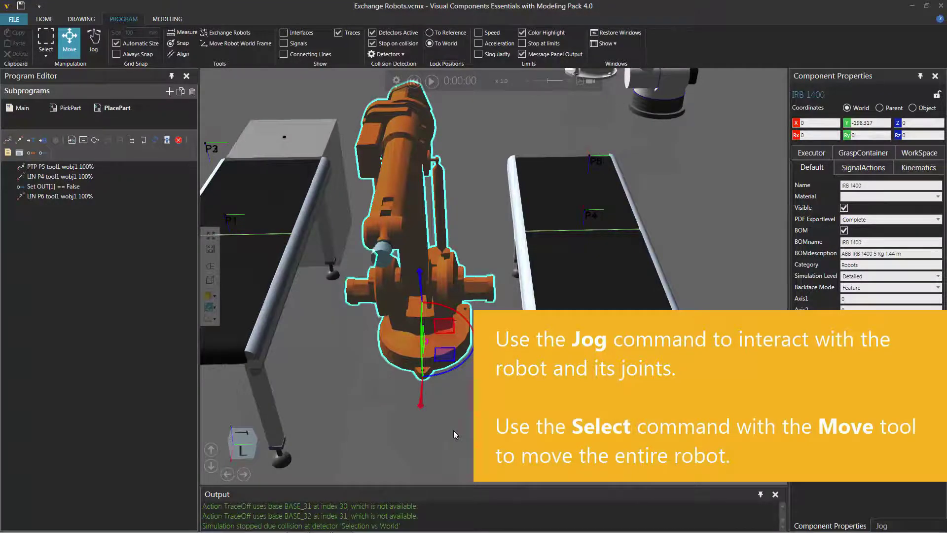
right_drag(454, 434, 492, 436)
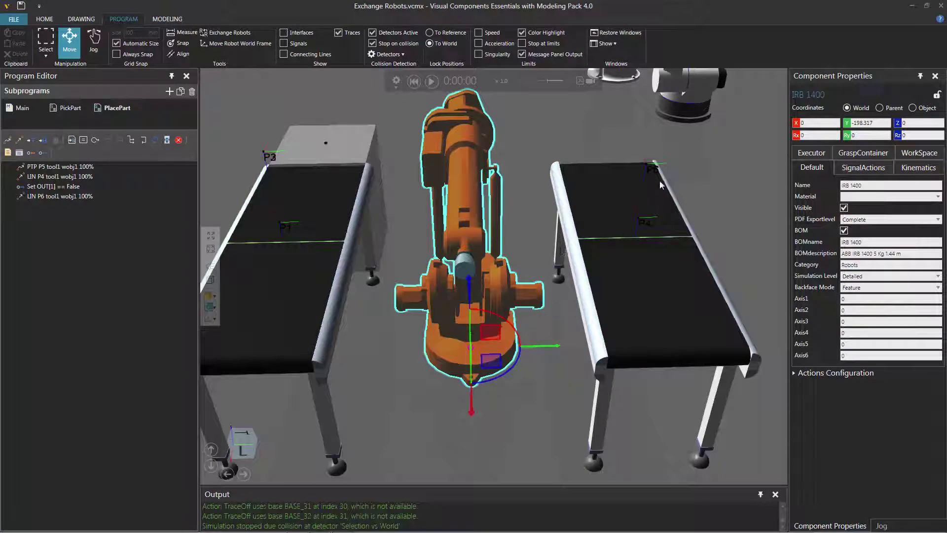
Step: Test the repositioned IRB 1400 for collisions by running the simulation, resuming it after the pick-side stop, and reset it
click(432, 81)
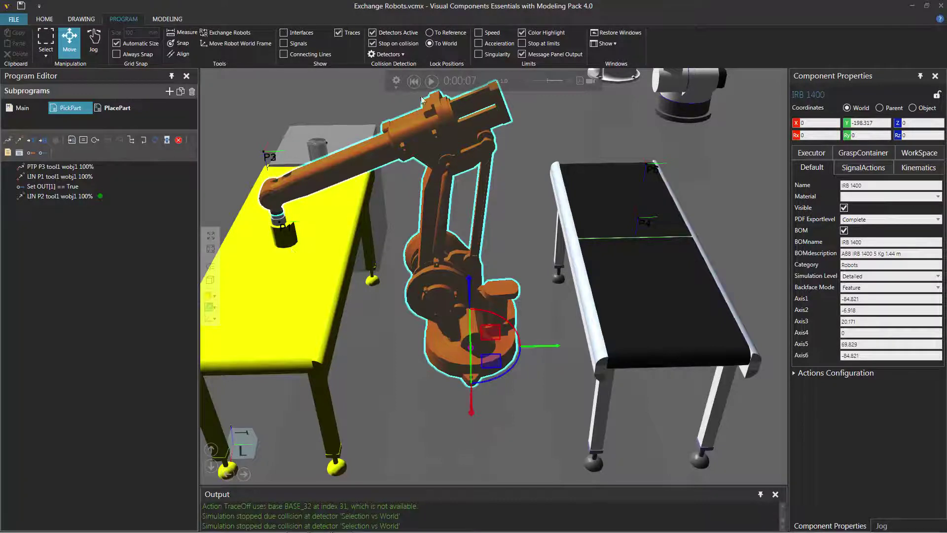
click(431, 82)
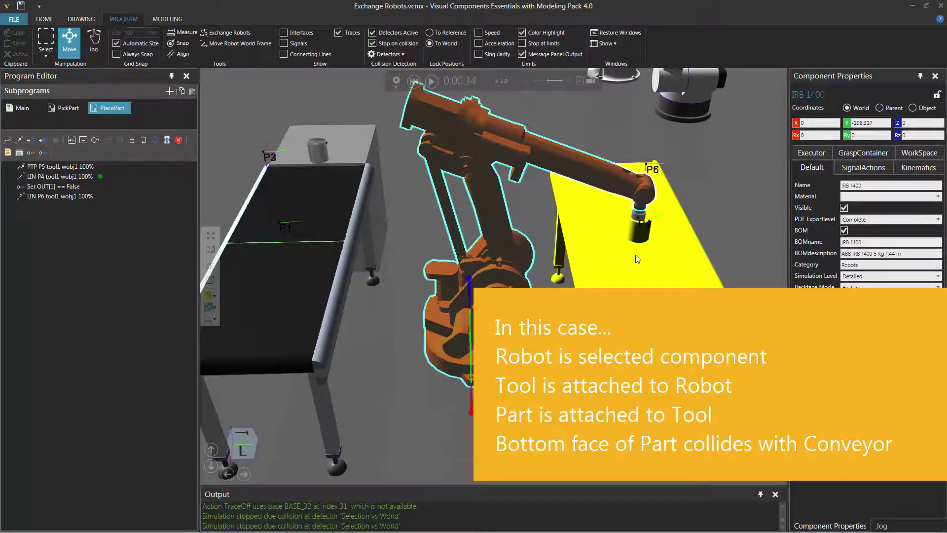
click(414, 81)
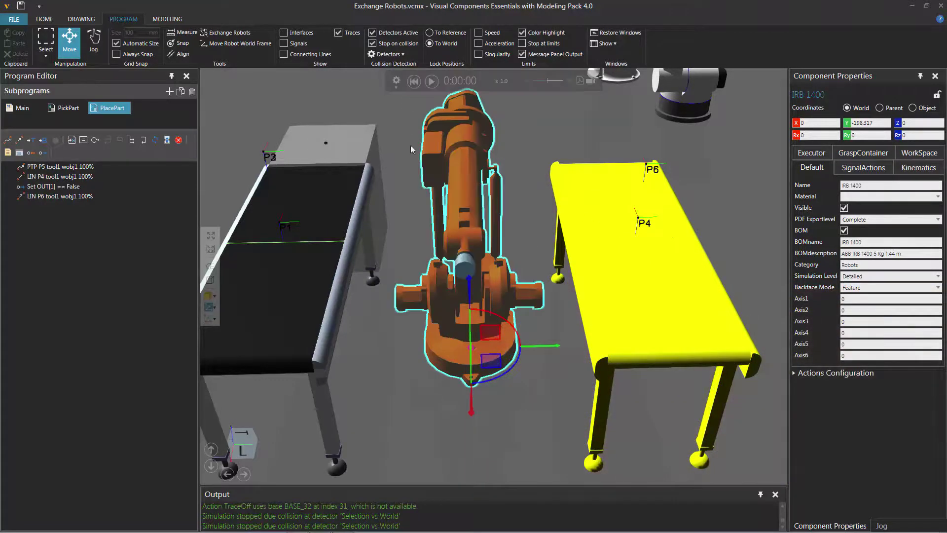
scroll(404, 173, down, 3)
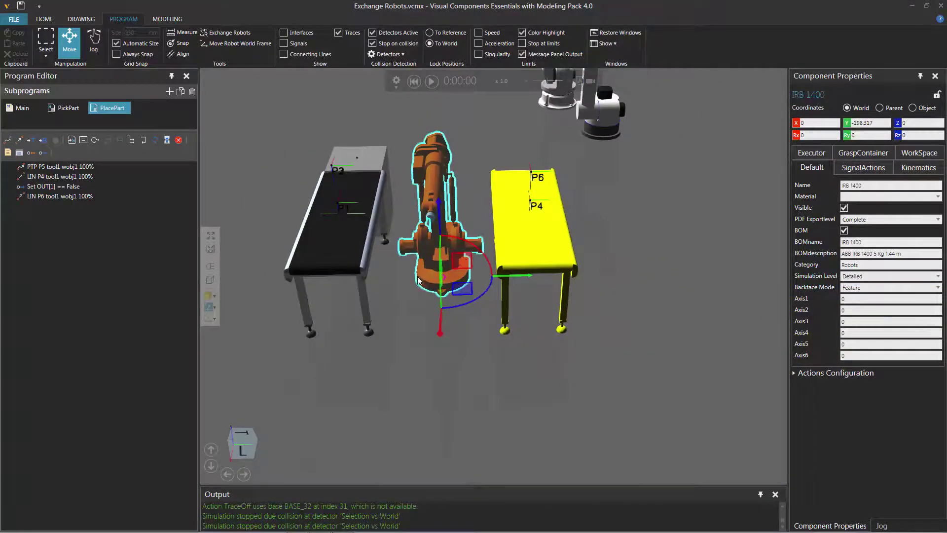